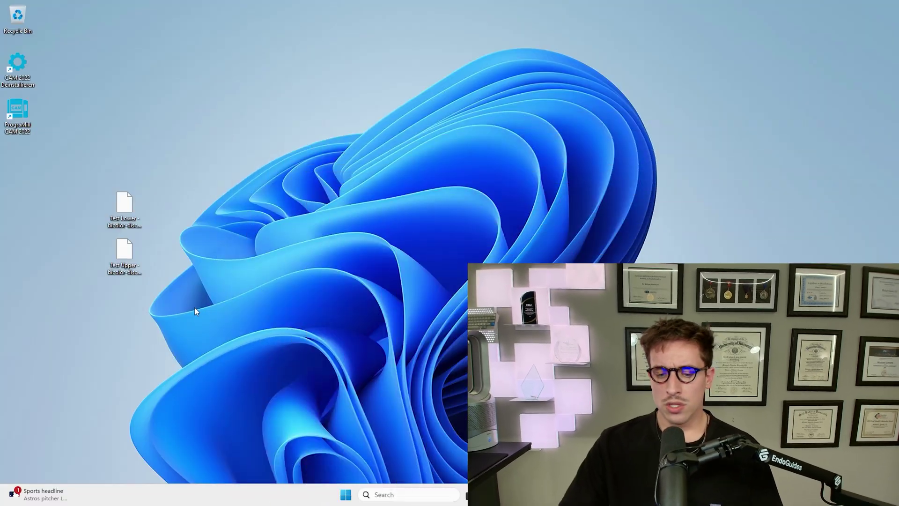
Import the Test Lower and Test Upper bicolor-disc files from the desktop as jobs, importing both anyway despite the earlier imports.
{"action": "left_click_drag", "start_coordinate": [142, 309], "coordinate": [94, 196]}
{"action": "left_click", "coordinate": [168, 255]}
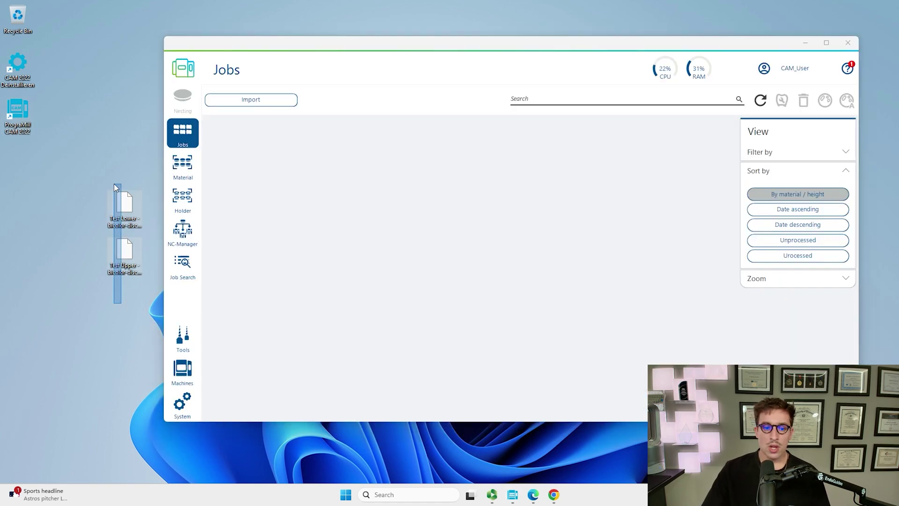
{"action": "left_click_drag", "start_coordinate": [127, 210], "coordinate": [440, 216]}
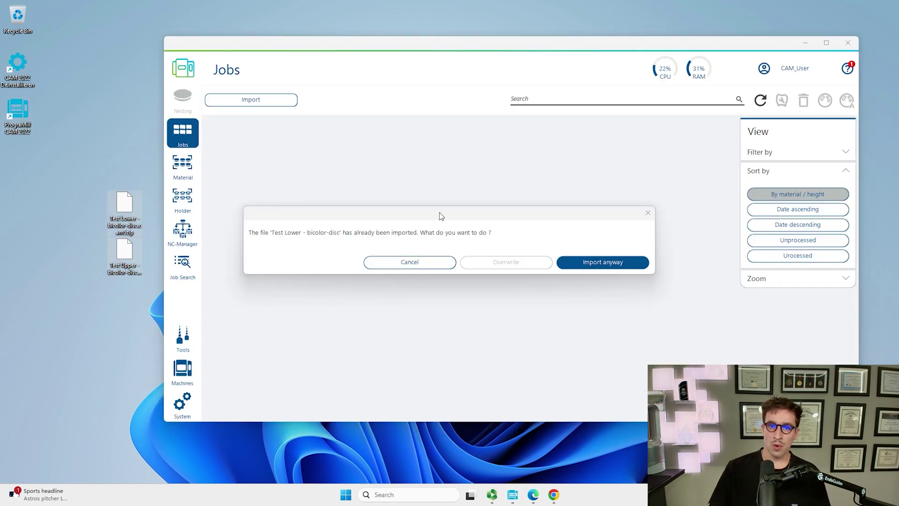
{"action": "left_click", "coordinate": [624, 261]}
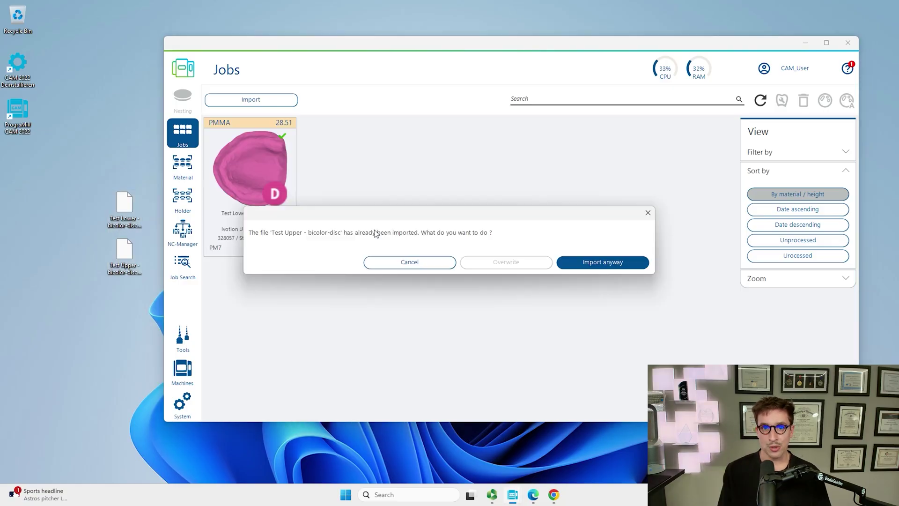
{"action": "left_click", "coordinate": [628, 261]}
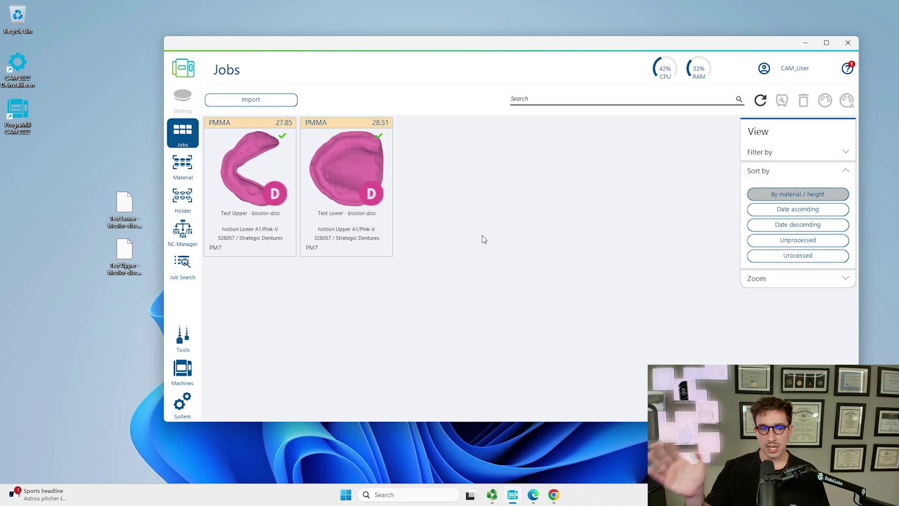
Maximize the window and open the Test Upper bicolor-disc job to list its matching blanks.
{"action": "left_click", "coordinate": [826, 42]}
{"action": "left_click", "coordinate": [86, 185]}
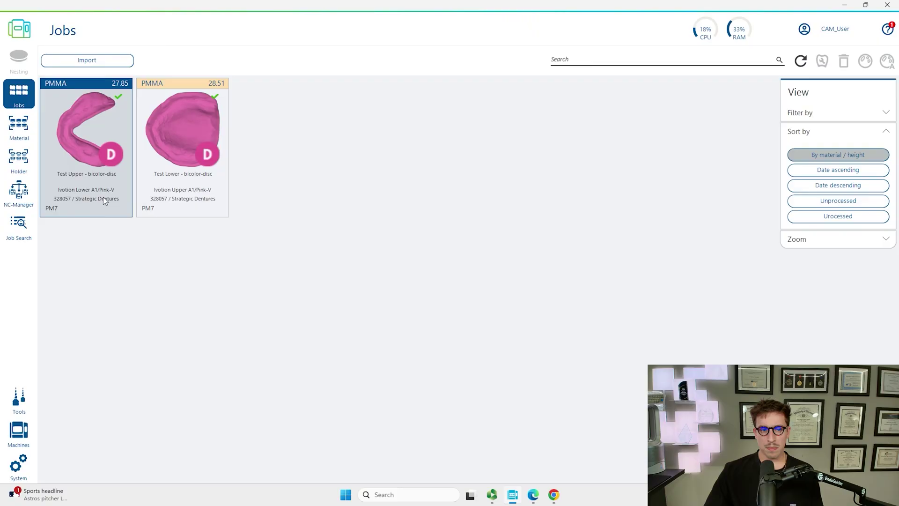
{"action": "double_click", "coordinate": [104, 200]}
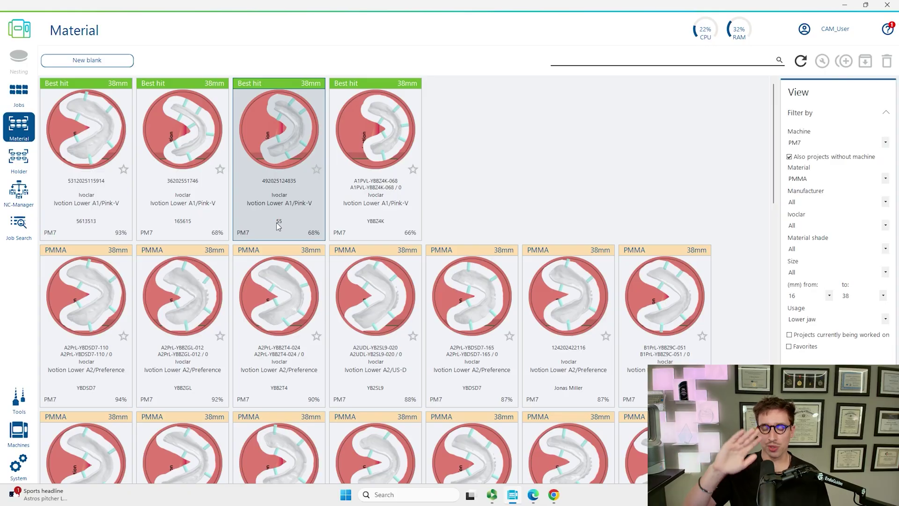
Create a PMMA Ivoclar Ivotion Lower blank in A1/Pink-V, enter its batch name, and load it for nesting.
{"action": "left_click", "coordinate": [80, 61]}
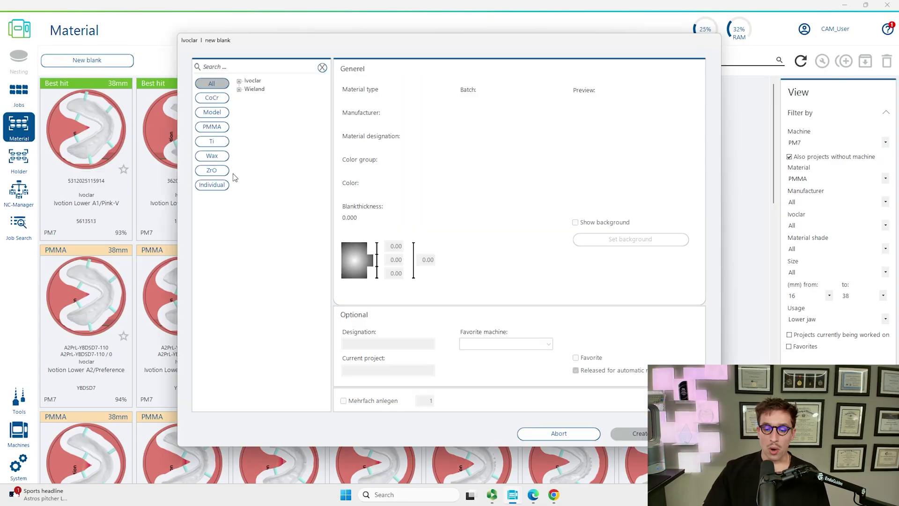
{"action": "left_click", "coordinate": [212, 127]}
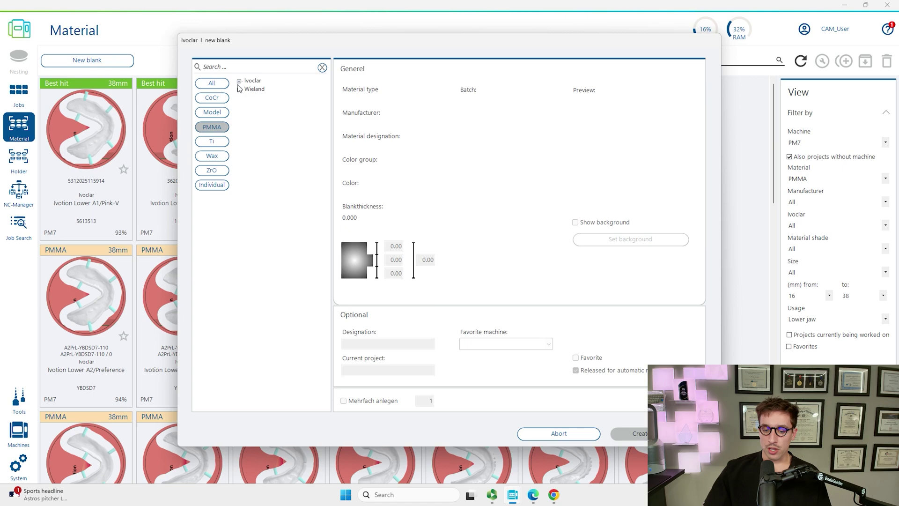
{"action": "left_click", "coordinate": [248, 97]}
{"action": "left_click", "coordinate": [270, 131]}
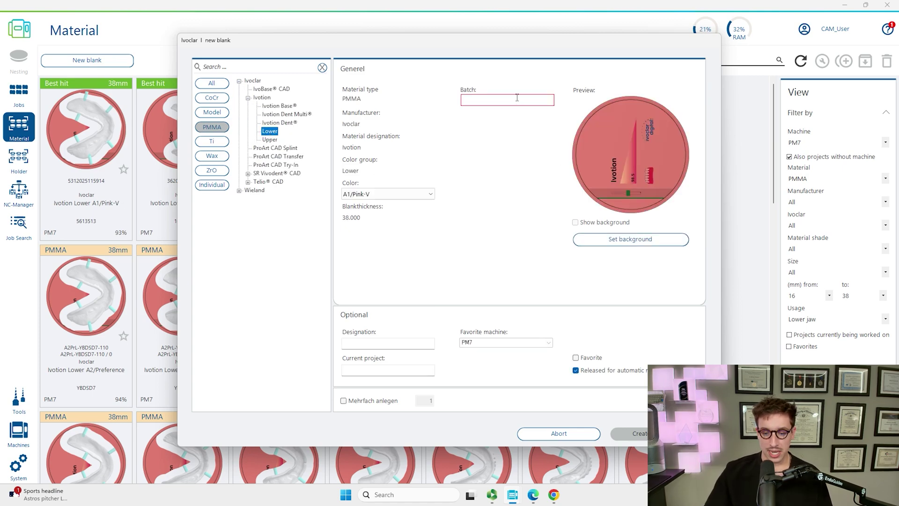
{"action": "left_click", "coordinate": [517, 98]}
{"action": "type", "text": "Gimotty Test"}
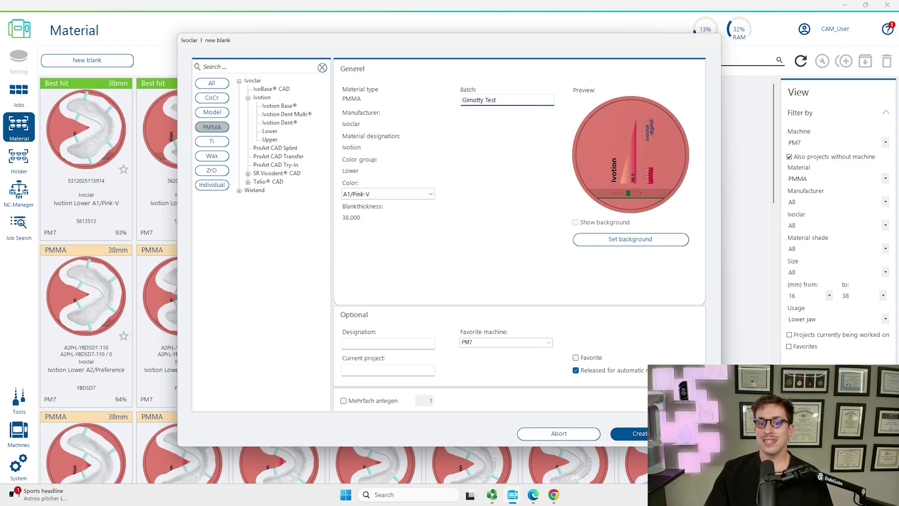
{"action": "left_click", "coordinate": [629, 433]}
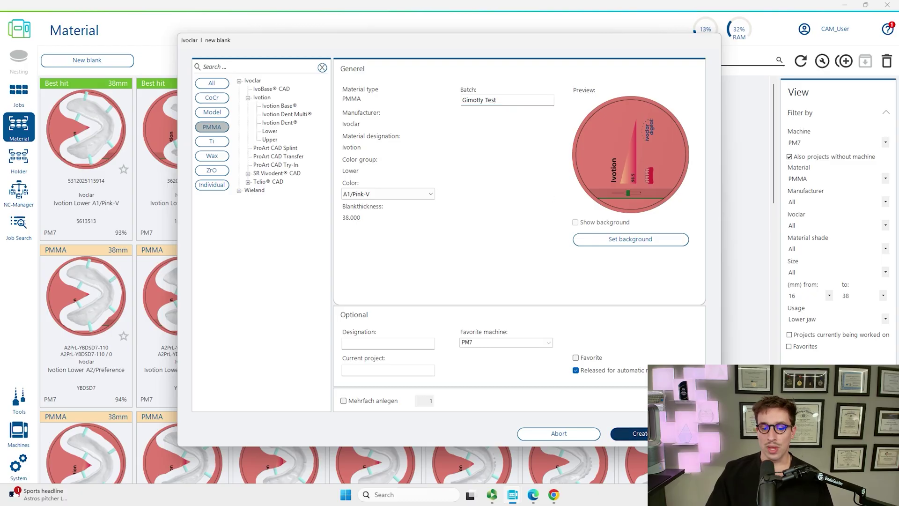
{"action": "double_click", "coordinate": [488, 382]}
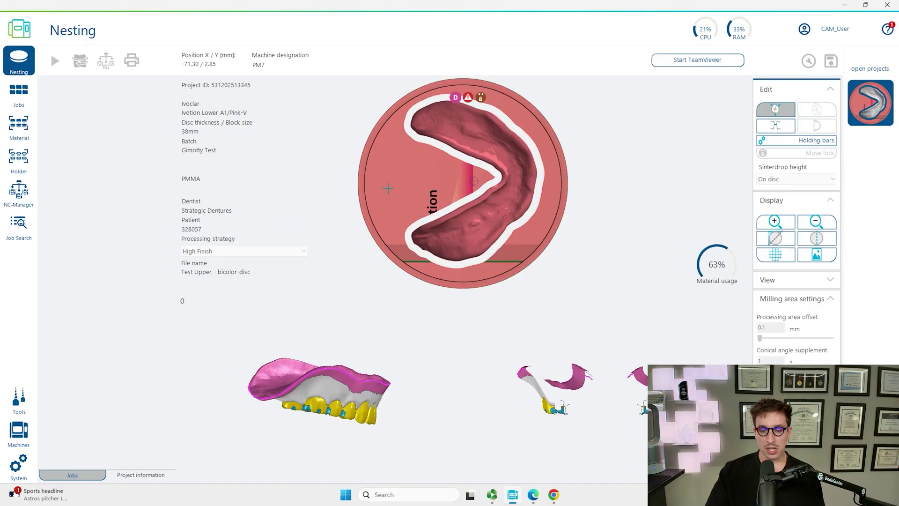
Set the nested Test Upper denture's processing area offset to 4 mm and its conical angle supplement to 5°.
{"action": "right_click", "coordinate": [519, 174]}
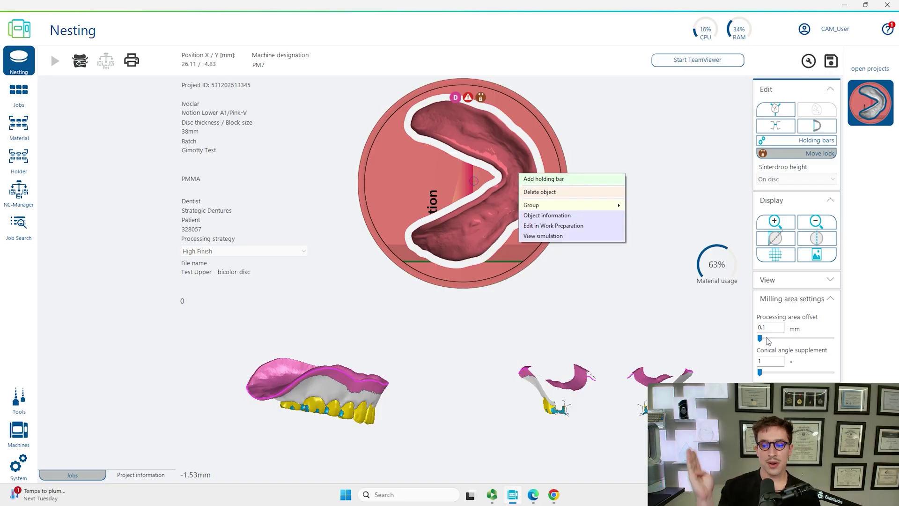
{"action": "left_click_drag", "start_coordinate": [767, 338], "coordinate": [840, 345]}
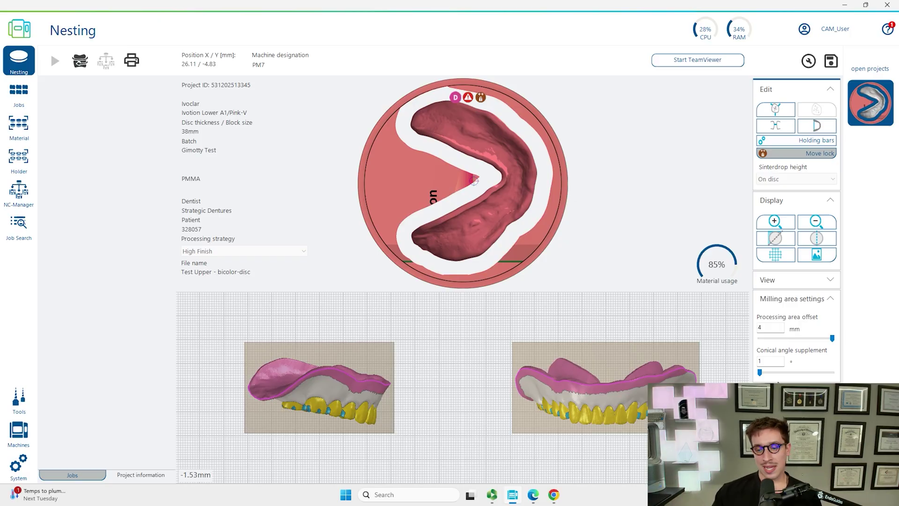
{"action": "left_click_drag", "start_coordinate": [760, 372], "coordinate": [792, 372]}
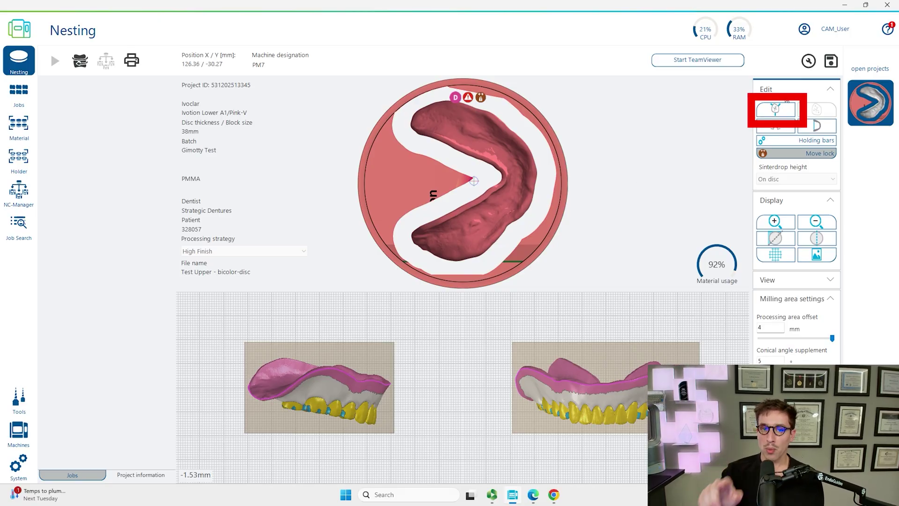
Add four holding bars along the denture's outer edge and two along its inner edge, and start the calculation.
{"action": "left_click", "coordinate": [769, 108]}
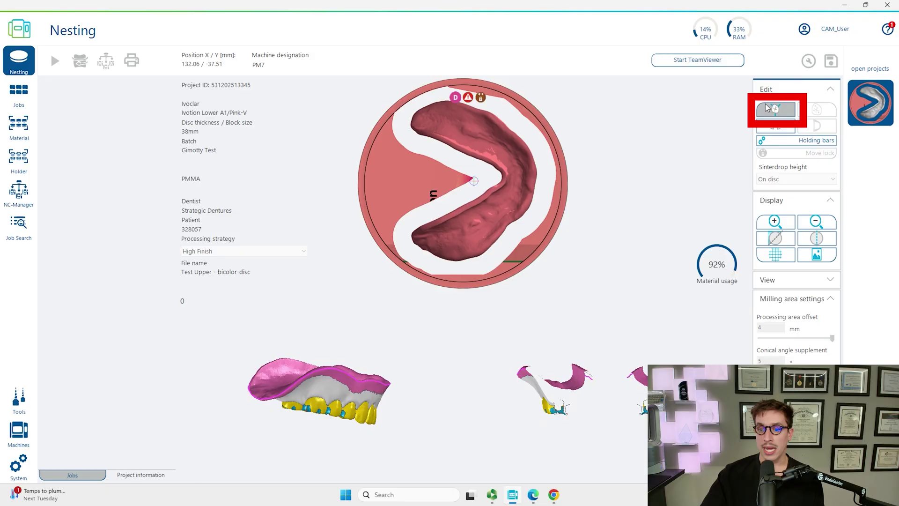
{"action": "left_click", "coordinate": [468, 100]}
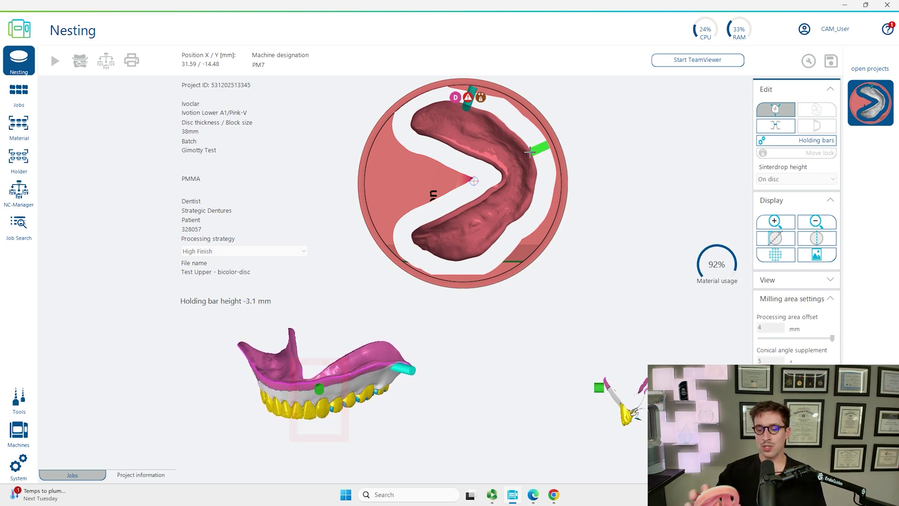
{"action": "left_click", "coordinate": [530, 152]}
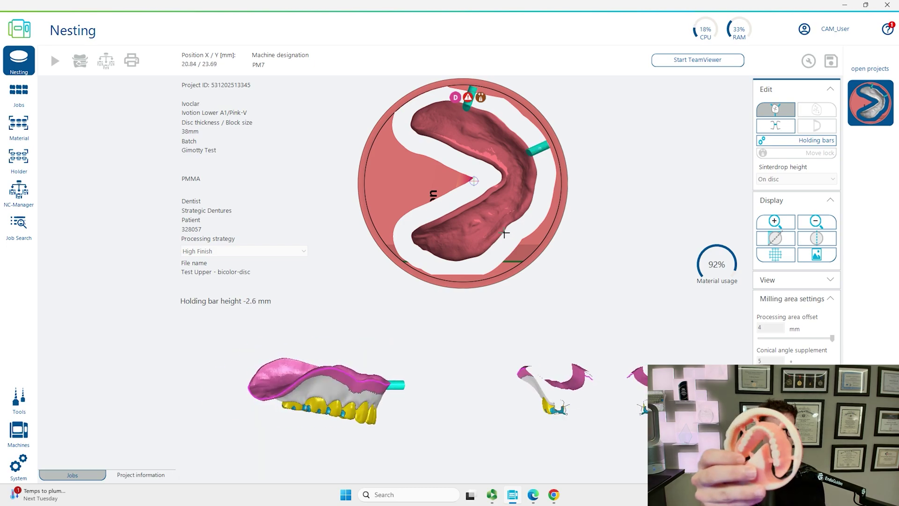
{"action": "left_click", "coordinate": [532, 217]}
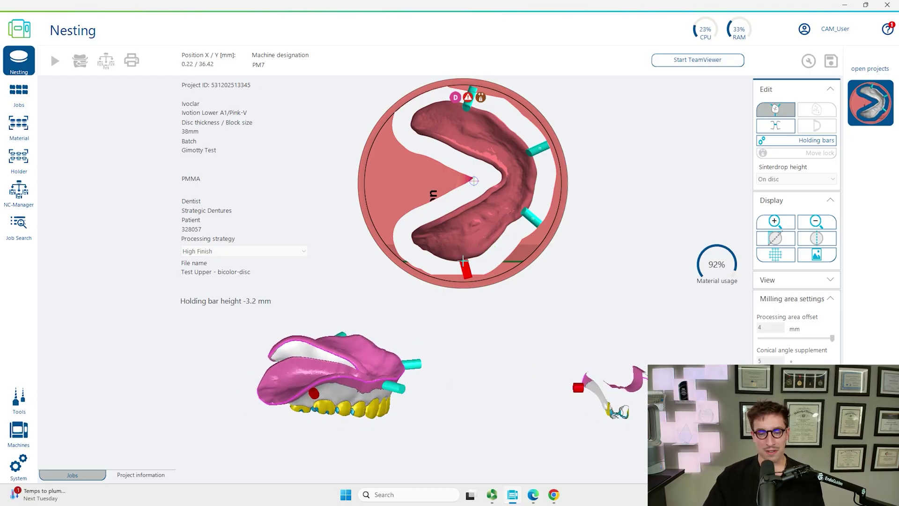
{"action": "left_click", "coordinate": [489, 251]}
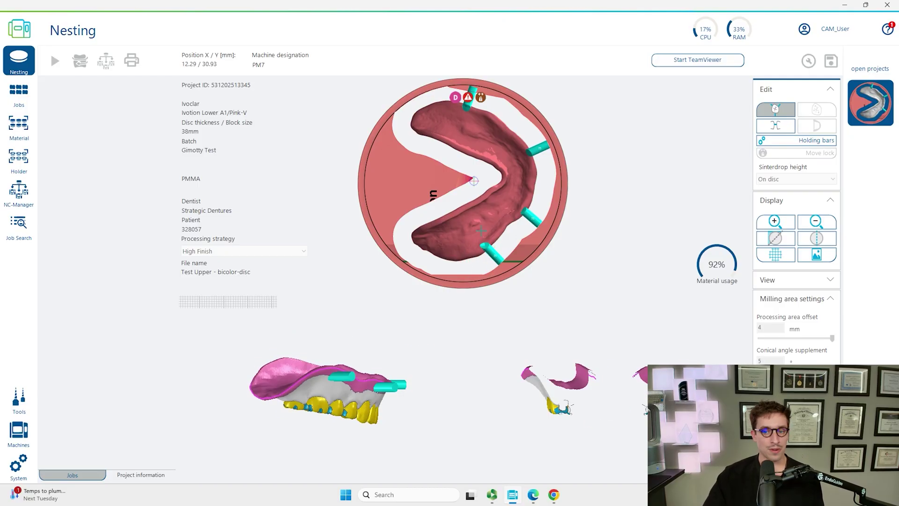
{"action": "left_click", "coordinate": [436, 215]}
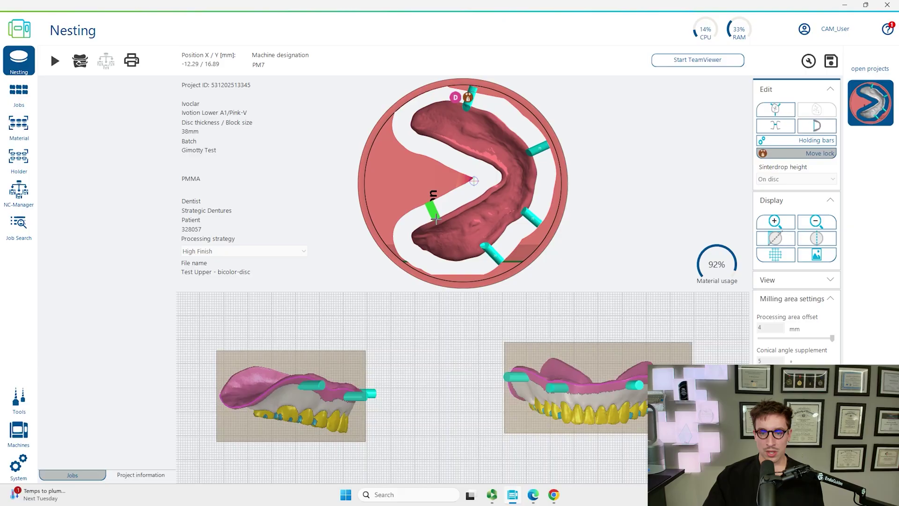
{"action": "left_click", "coordinate": [441, 141]}
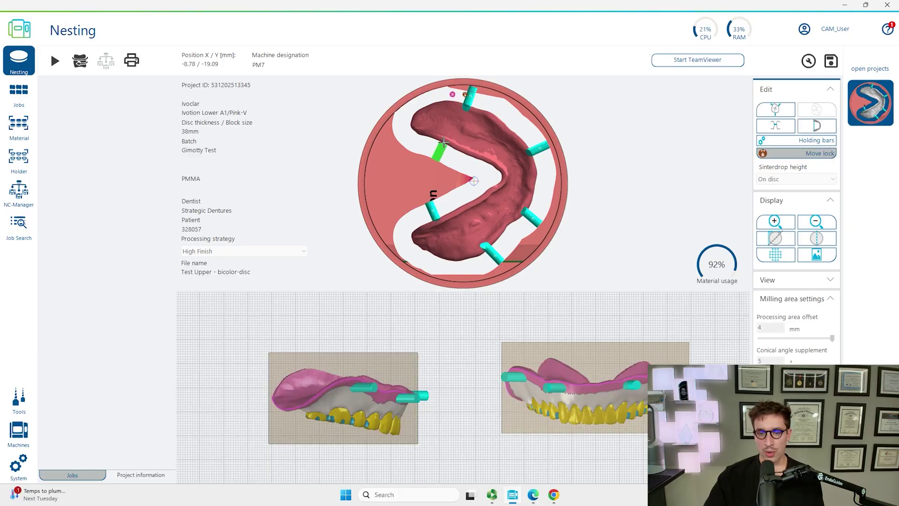
{"action": "right_click", "coordinate": [531, 154]}
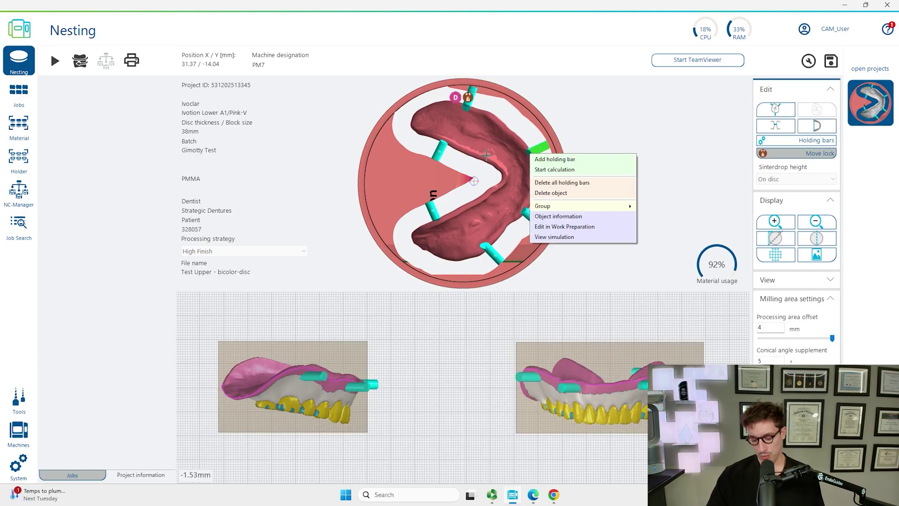
{"action": "left_click", "coordinate": [55, 59]}
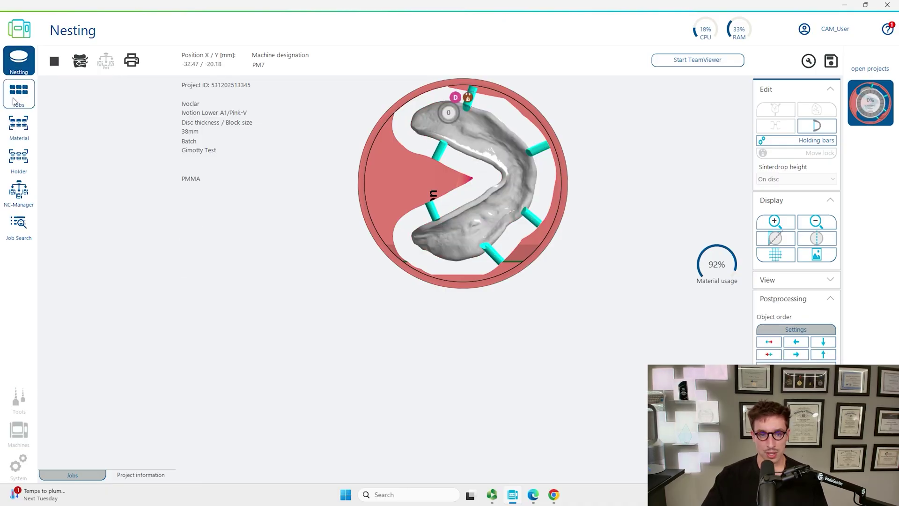
Create an Ivoclar Ivotion Upper blank in A1/Pink-V for the Test Lower job, enter its batch name, and load it for nesting.
{"action": "left_click", "coordinate": [19, 92]}
{"action": "left_click", "coordinate": [19, 126]}
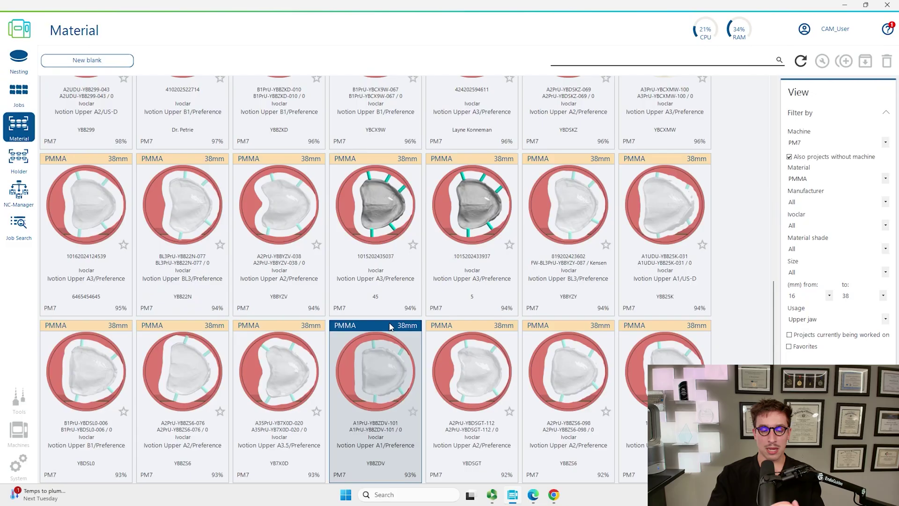
{"action": "left_click", "coordinate": [77, 58]}
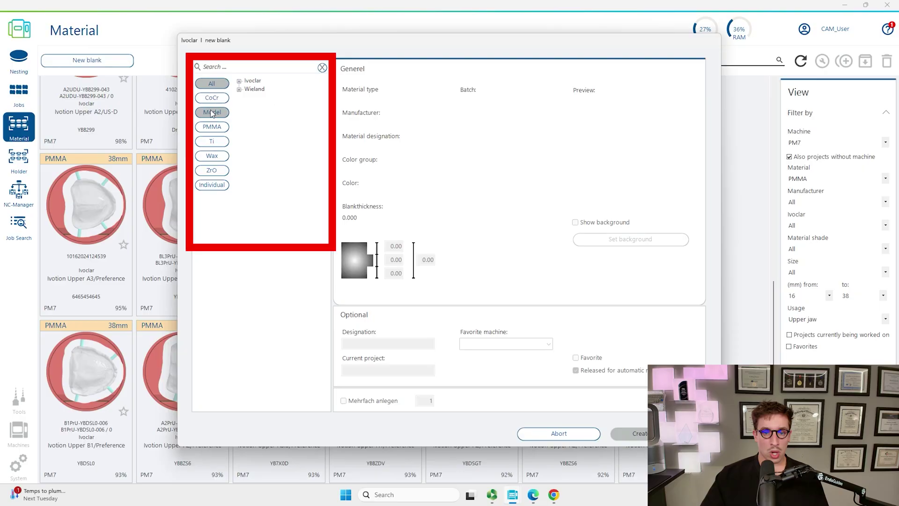
{"action": "left_click", "coordinate": [240, 81]}
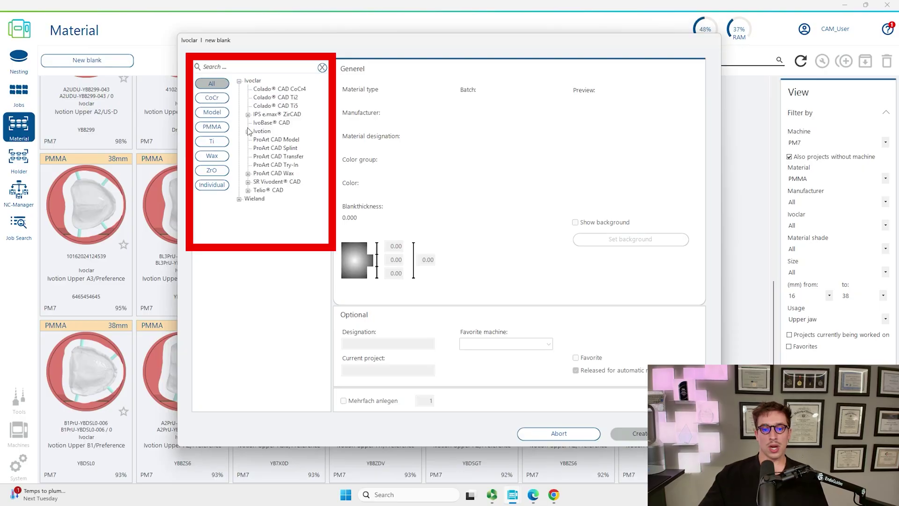
{"action": "left_click", "coordinate": [248, 131]}
{"action": "left_click", "coordinate": [269, 173]}
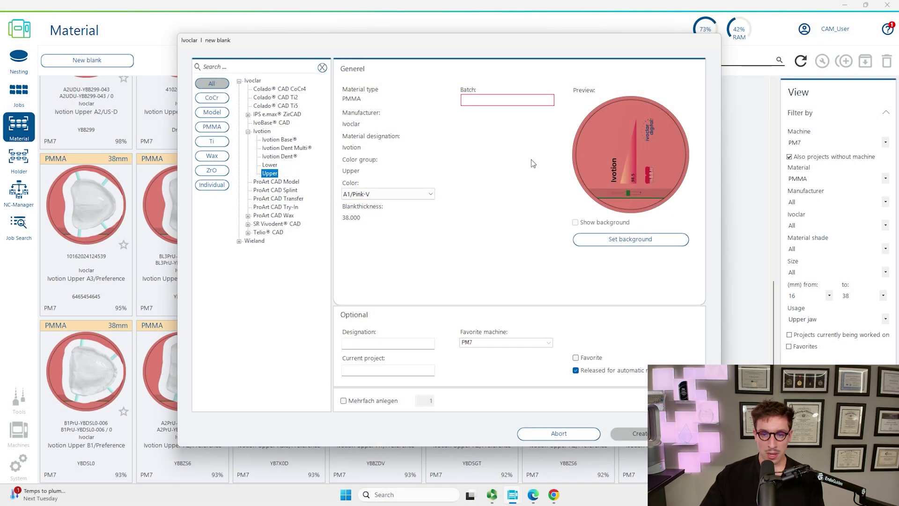
{"action": "left_click", "coordinate": [505, 100]}
{"action": "type", "text": "Gimotty Test"}
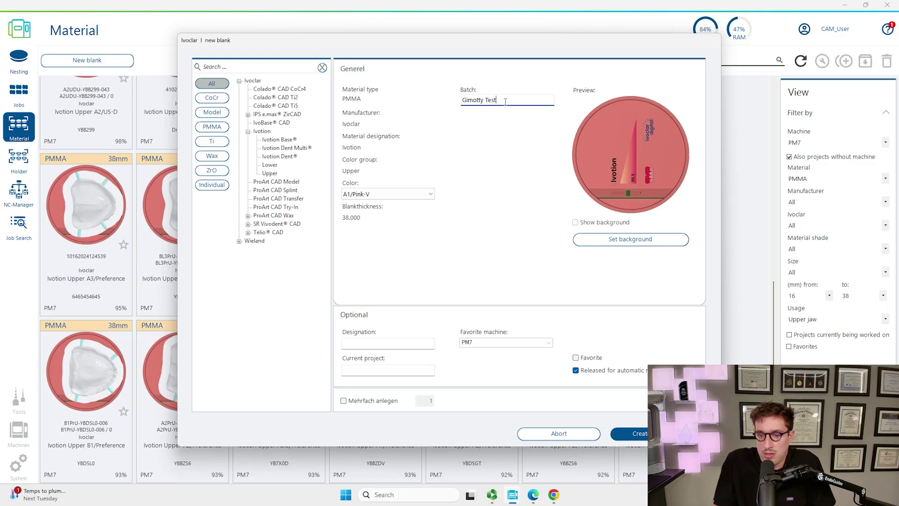
{"action": "left_click", "coordinate": [637, 433]}
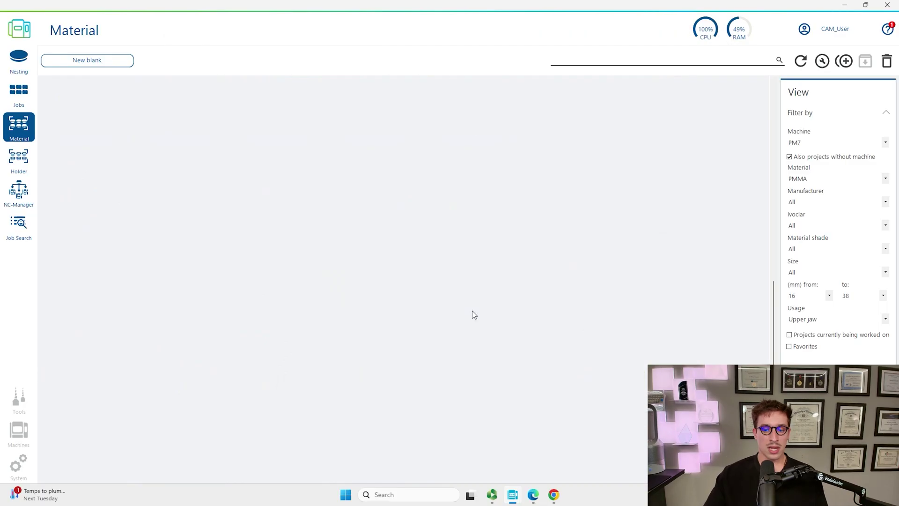
{"action": "double_click", "coordinate": [479, 386]}
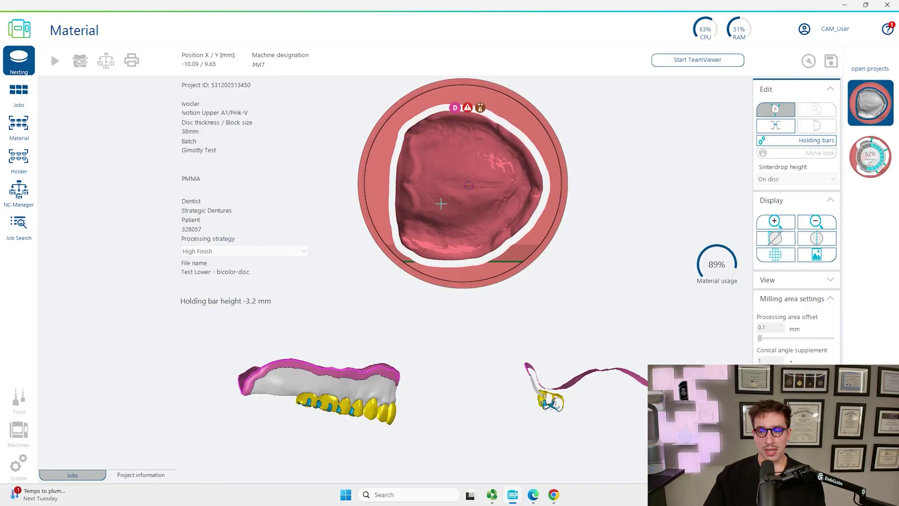
Set the nested Test Lower denture's processing area offset to 2.9 mm and its conical angle supplement to 10°.
{"action": "right_click", "coordinate": [442, 205]}
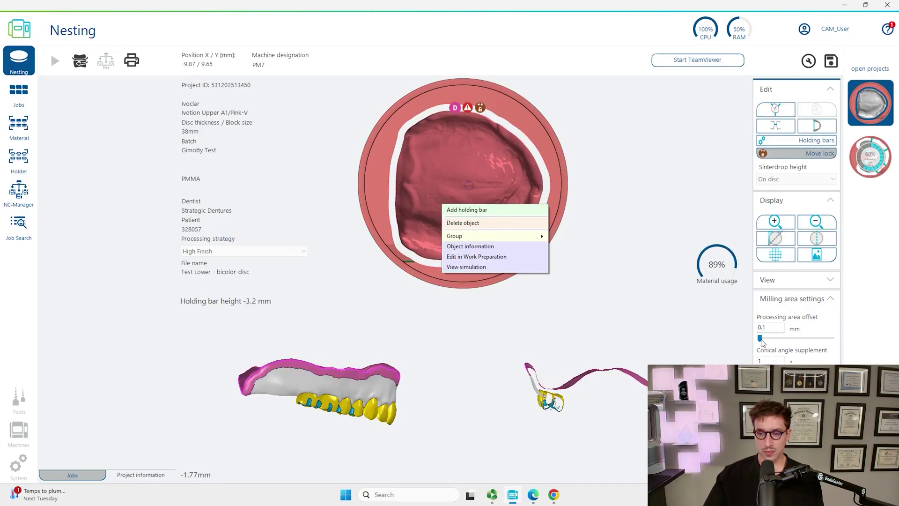
{"action": "left_click_drag", "start_coordinate": [761, 339], "coordinate": [813, 354]}
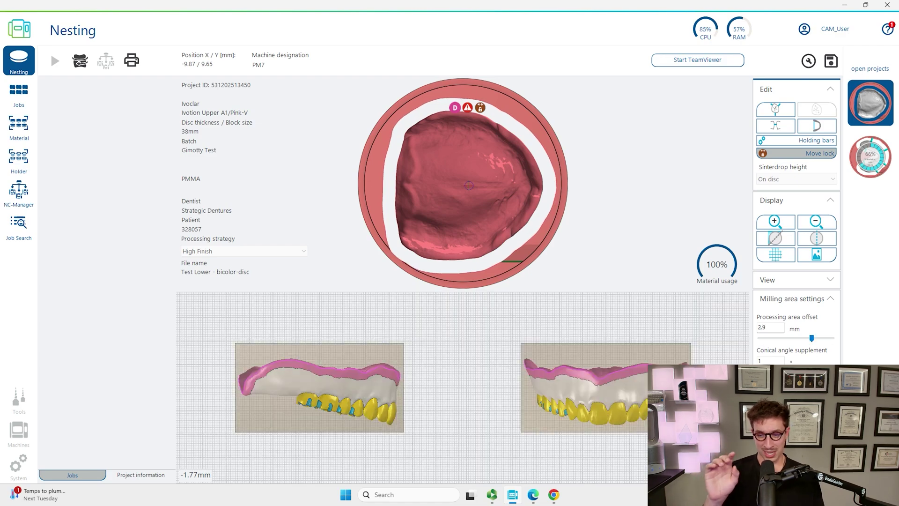
{"action": "type", "text": "0"}
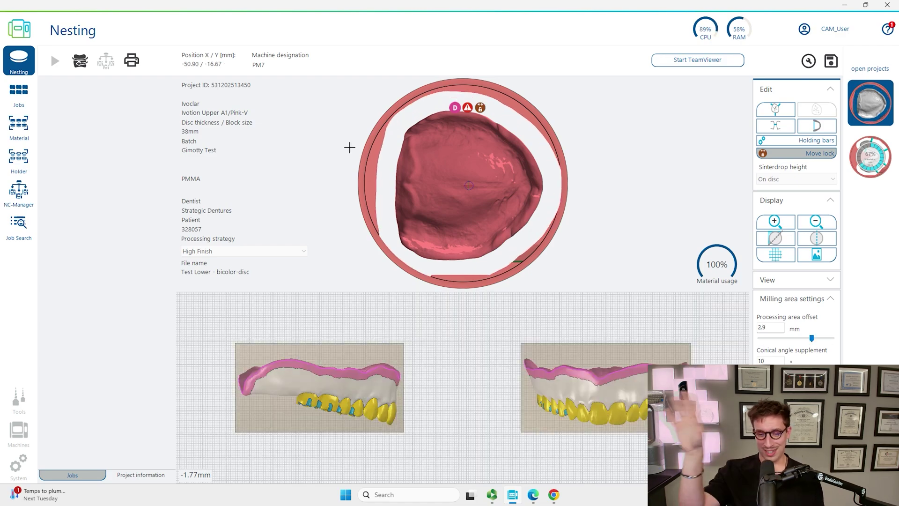
Add four holding bars around the outer edge of the nested Test Lower denture.
{"action": "left_click", "coordinate": [776, 109]}
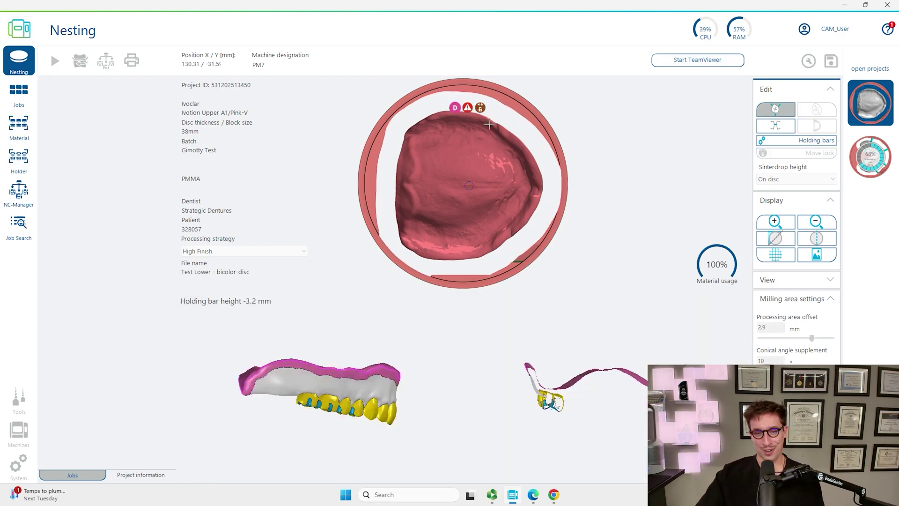
{"action": "left_click", "coordinate": [437, 108]}
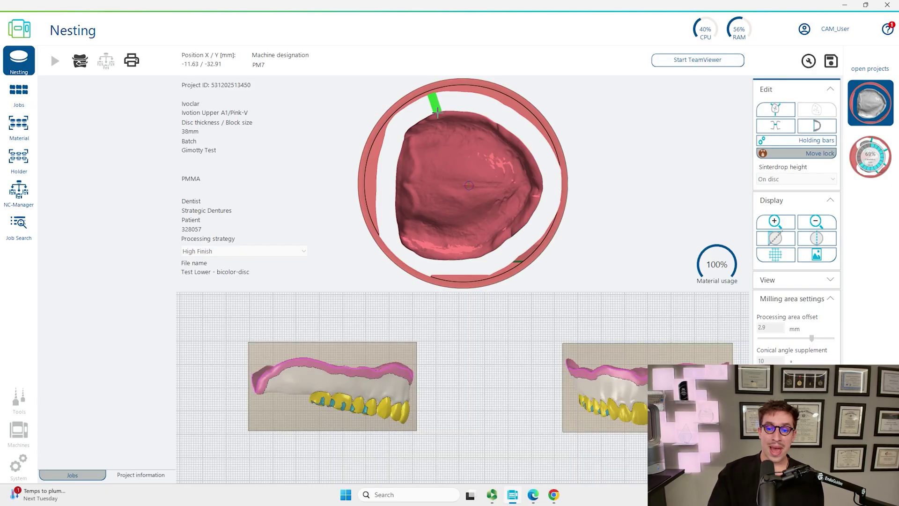
{"action": "left_click", "coordinate": [526, 134]}
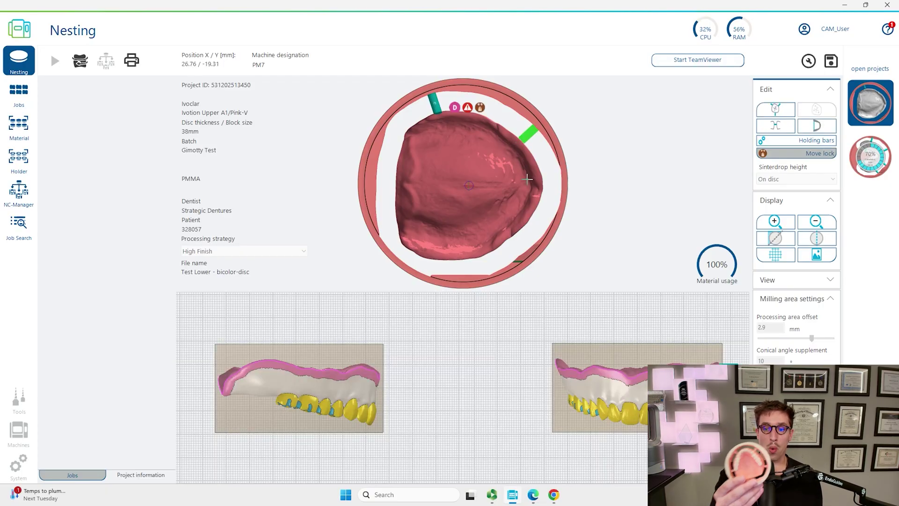
{"action": "left_click", "coordinate": [525, 223]}
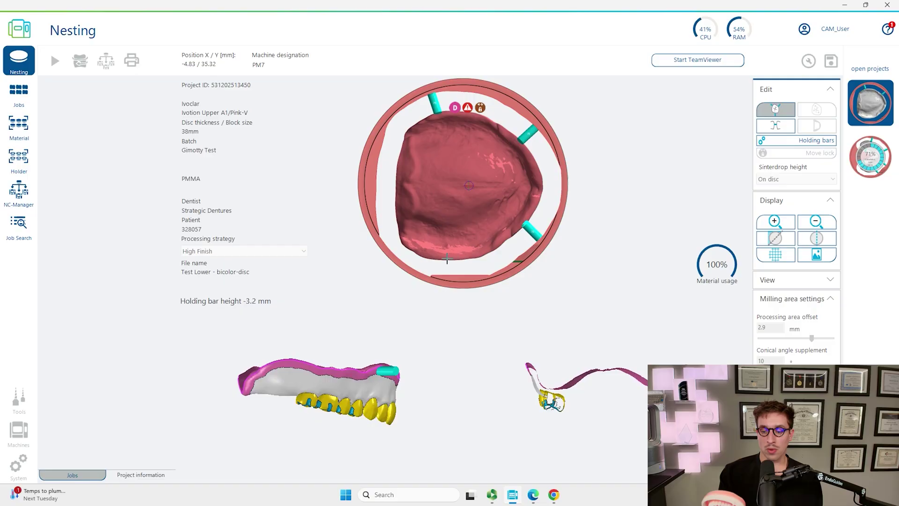
{"action": "left_click", "coordinate": [448, 260]}
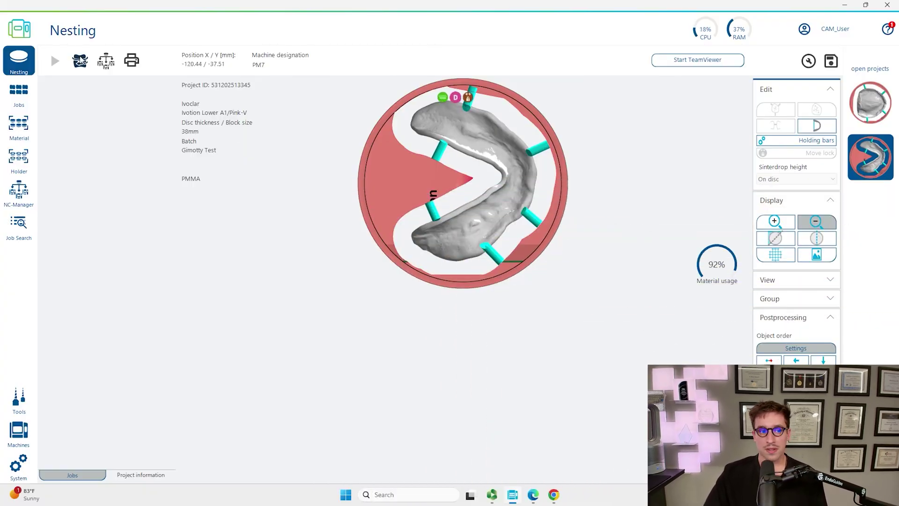
Run a fast simulation of the calculated Test Upper job and inspect the milled denture from several angles.
{"action": "left_click", "coordinate": [81, 61]}
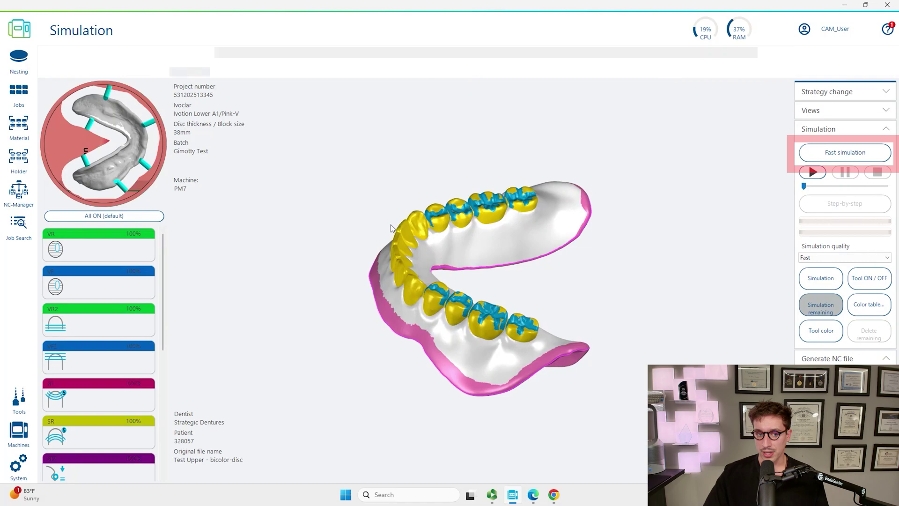
{"action": "left_click", "coordinate": [824, 153]}
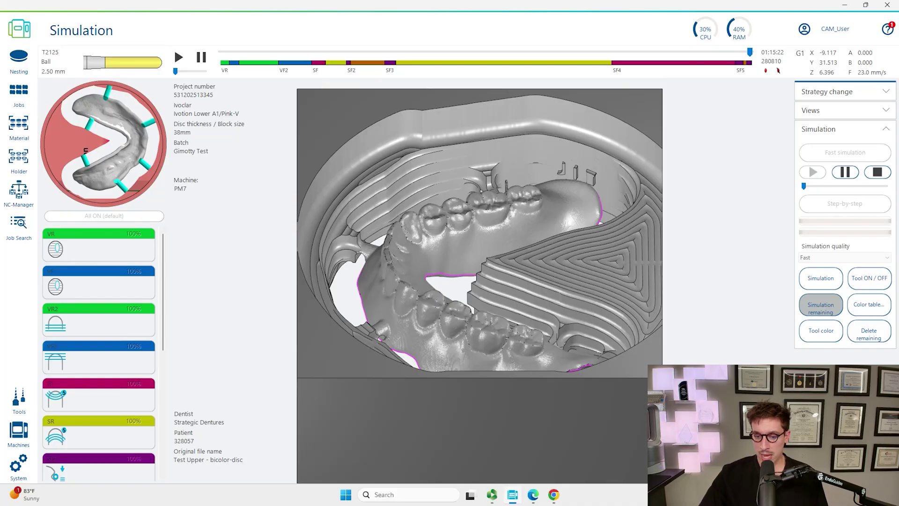
{"action": "left_click", "coordinate": [809, 161]}
{"action": "left_click_drag", "start_coordinate": [468, 211], "coordinate": [594, 390]}
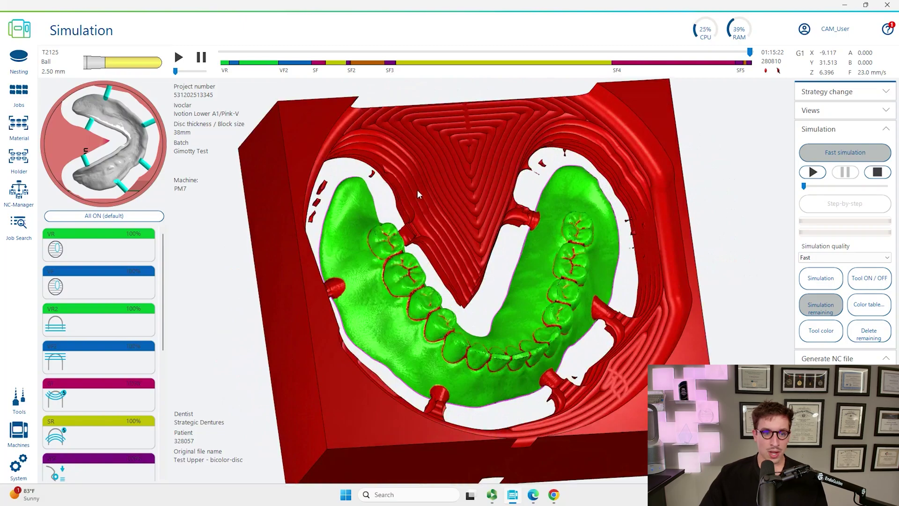
Write the Test Upper project's data to its RFID disc in NC-Manager.
{"action": "left_click", "coordinate": [19, 195]}
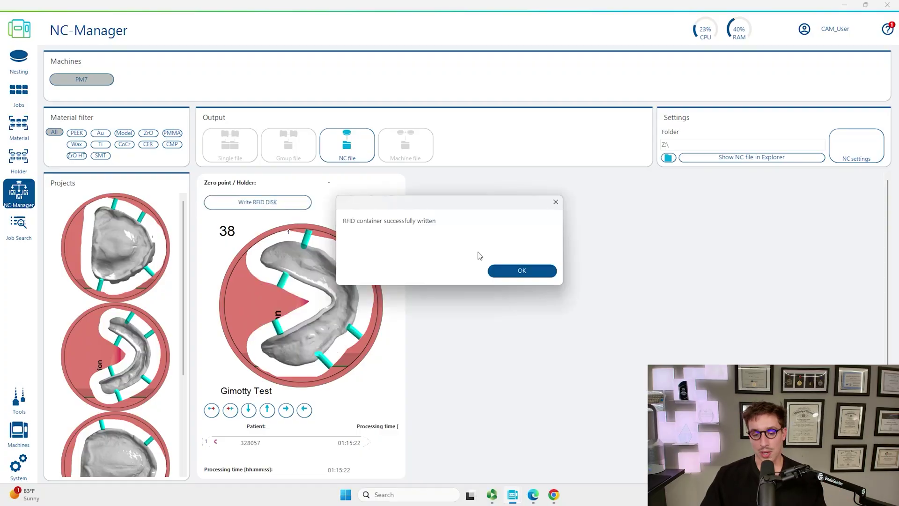
{"action": "left_click", "coordinate": [531, 271]}
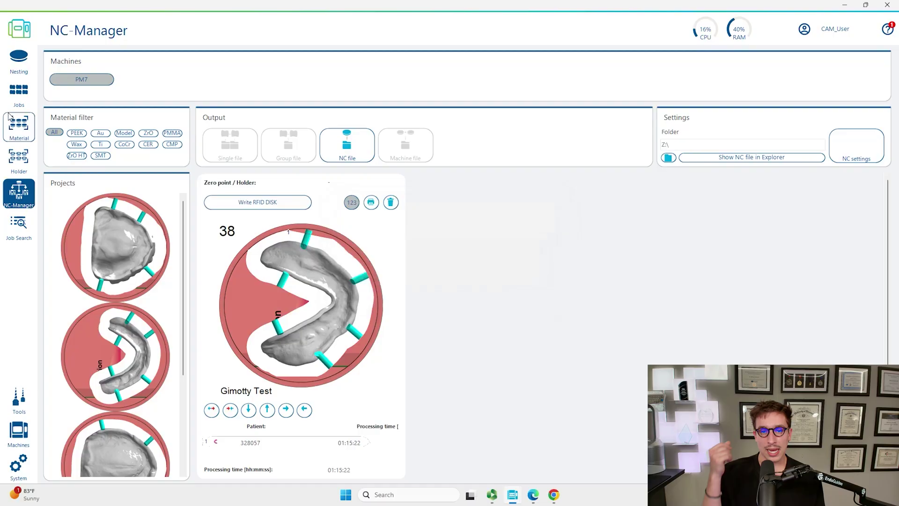
Open the nested Test Lower project, run its fast simulation, and inspect both sides of the milled denture.
{"action": "left_click", "coordinate": [18, 91]}
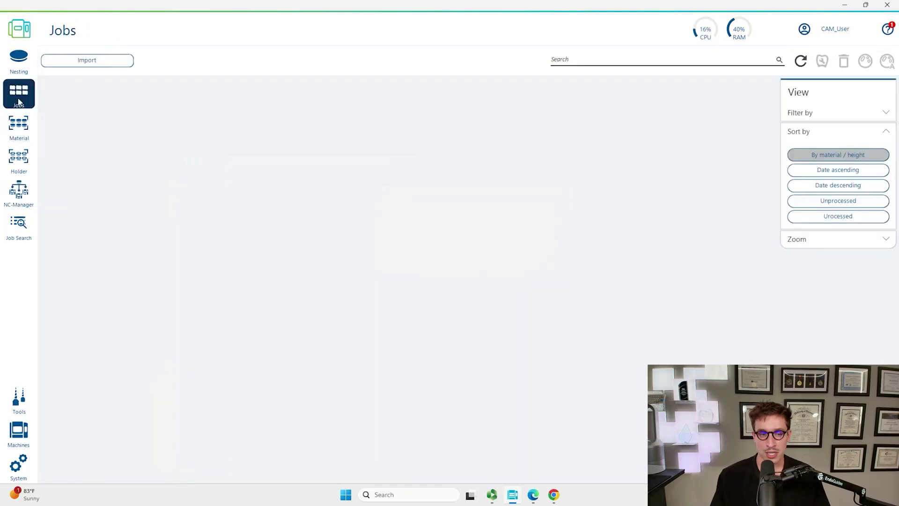
{"action": "left_click", "coordinate": [18, 61]}
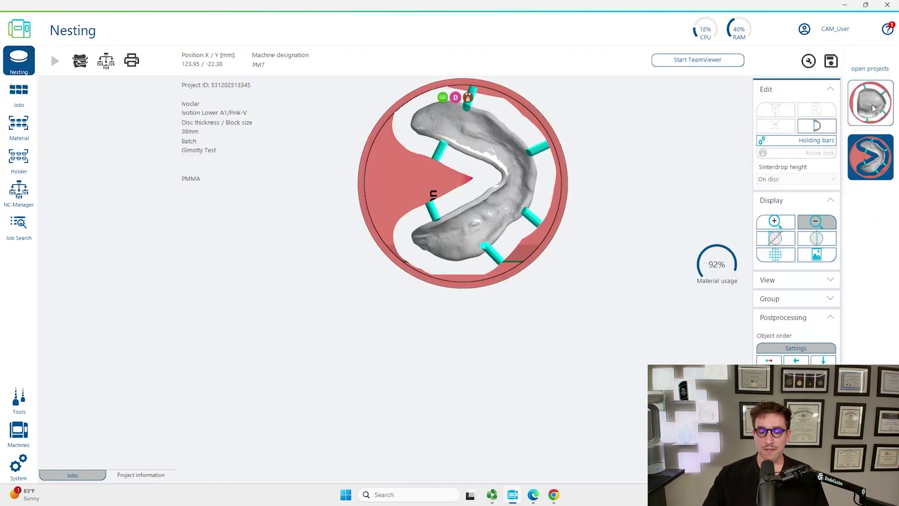
{"action": "right_click", "coordinate": [465, 144]}
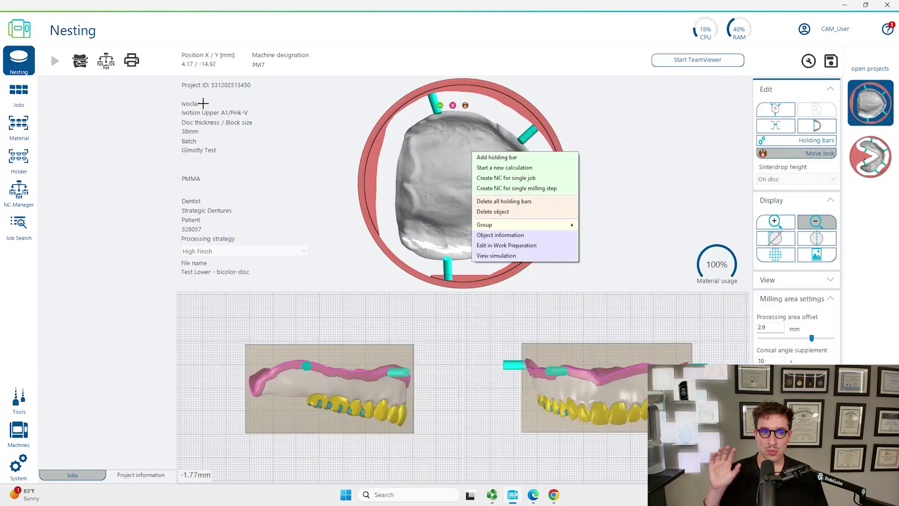
{"action": "left_click", "coordinate": [79, 64]}
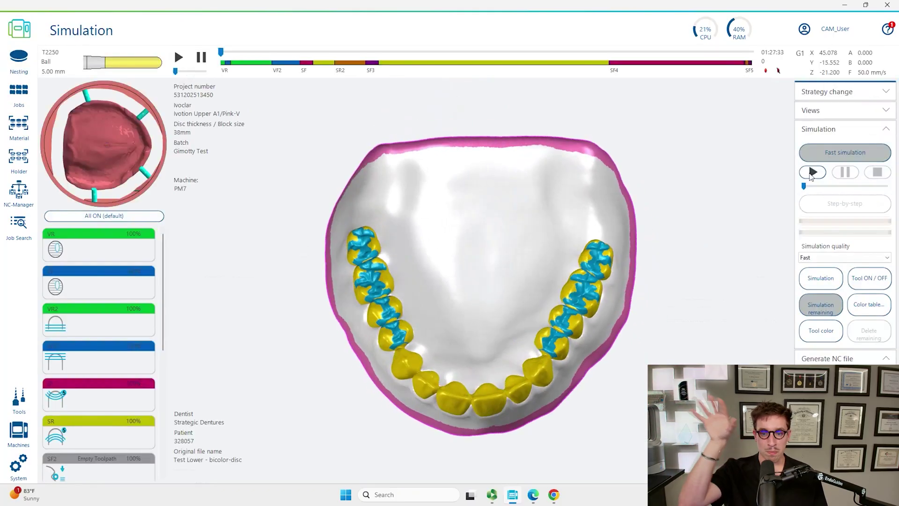
{"action": "left_click", "coordinate": [842, 151]}
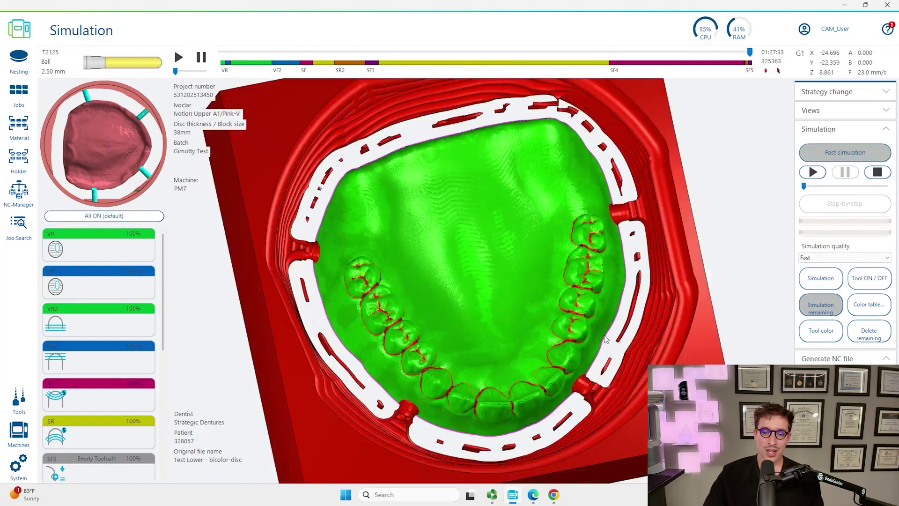
{"action": "left_click_drag", "start_coordinate": [553, 361], "coordinate": [280, 372]}
{"action": "scroll", "coordinate": [445, 430], "scroll_direction": "up", "scroll_amount": 5}
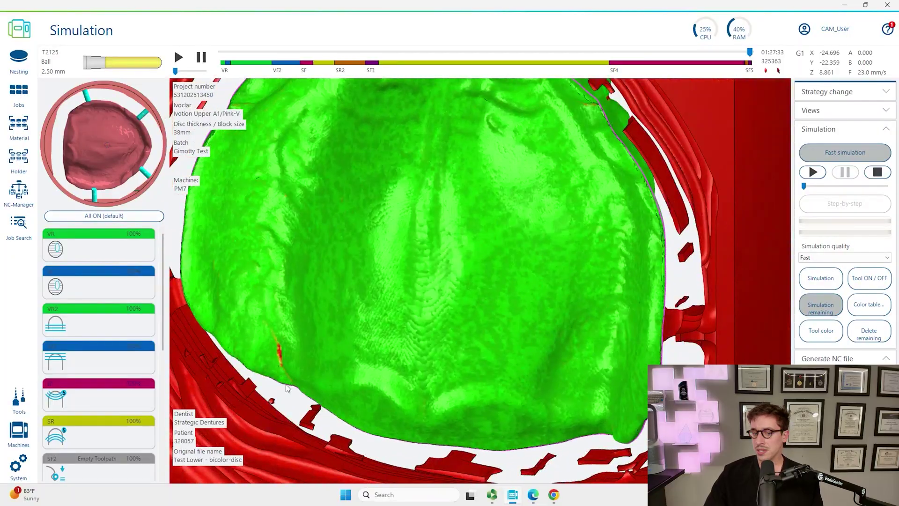
{"action": "left_click_drag", "start_coordinate": [347, 240], "coordinate": [431, 233]}
{"action": "scroll", "coordinate": [430, 232], "scroll_direction": "down", "scroll_amount": 5}
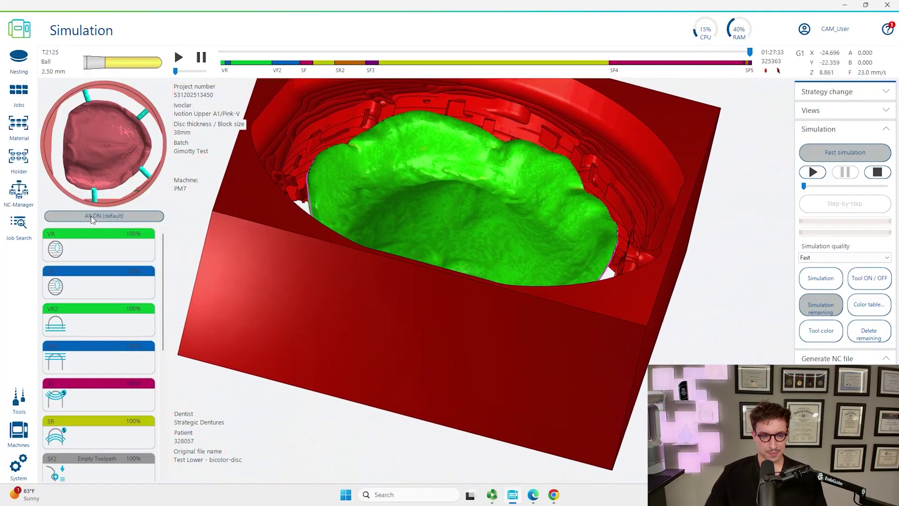
Write the Test Lower project's data to its RFID disc in NC-Manager and output its NC file.
{"action": "left_click", "coordinate": [14, 200]}
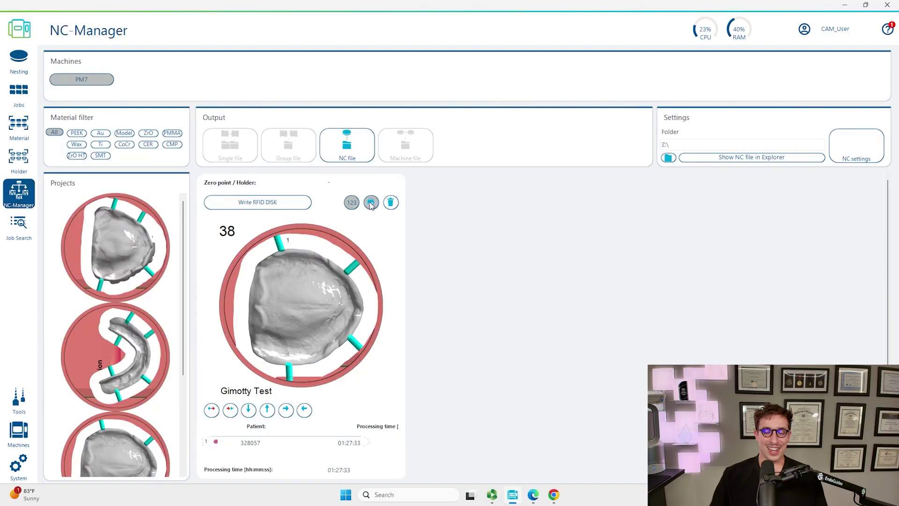
{"action": "left_click", "coordinate": [243, 206]}
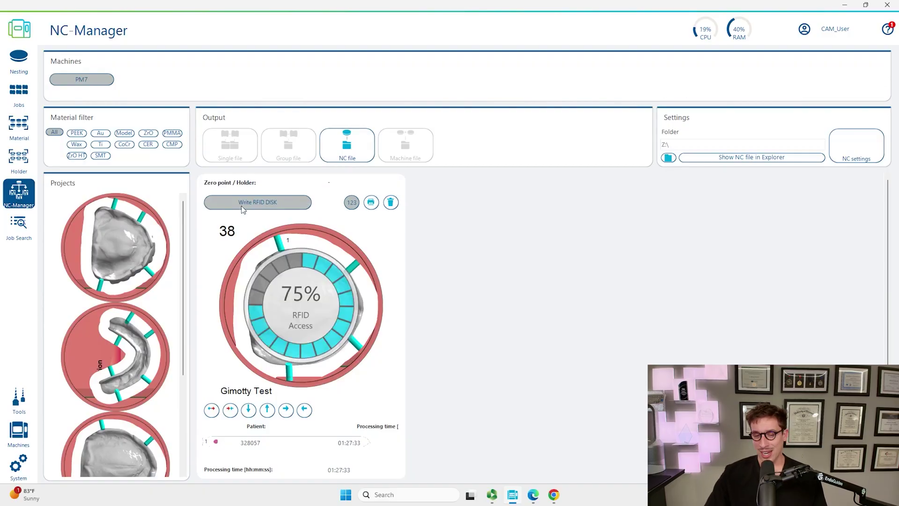
{"action": "left_click", "coordinate": [532, 274]}
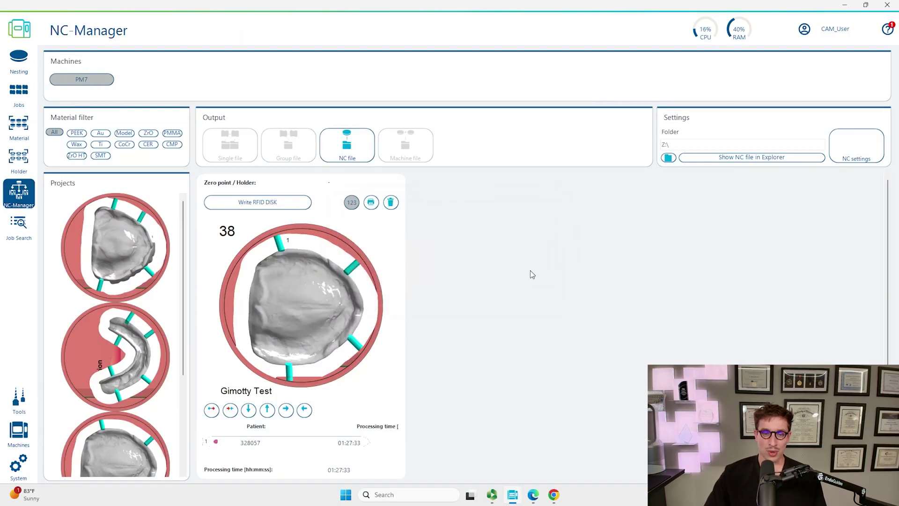
{"action": "left_click", "coordinate": [358, 147]}
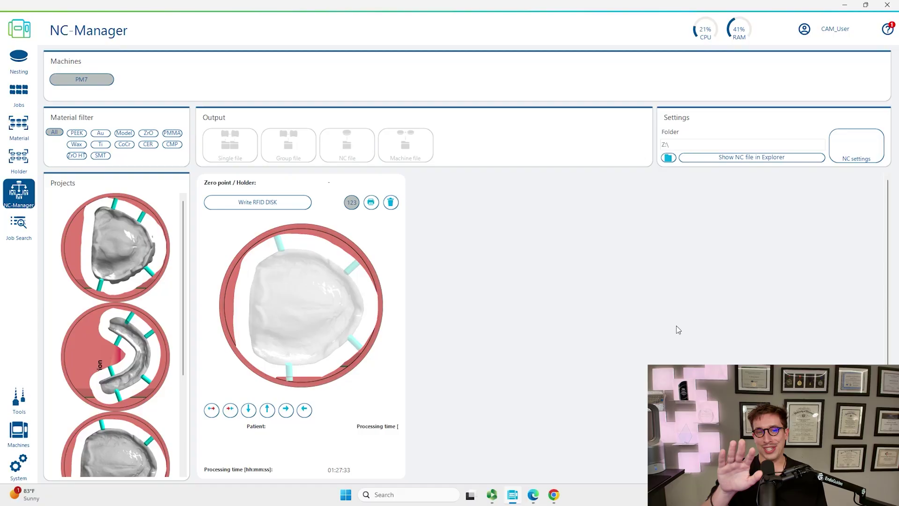
Write the RFID disc again for the horseshoe-shaped Test Upper project.
{"action": "left_click", "coordinate": [268, 202]}
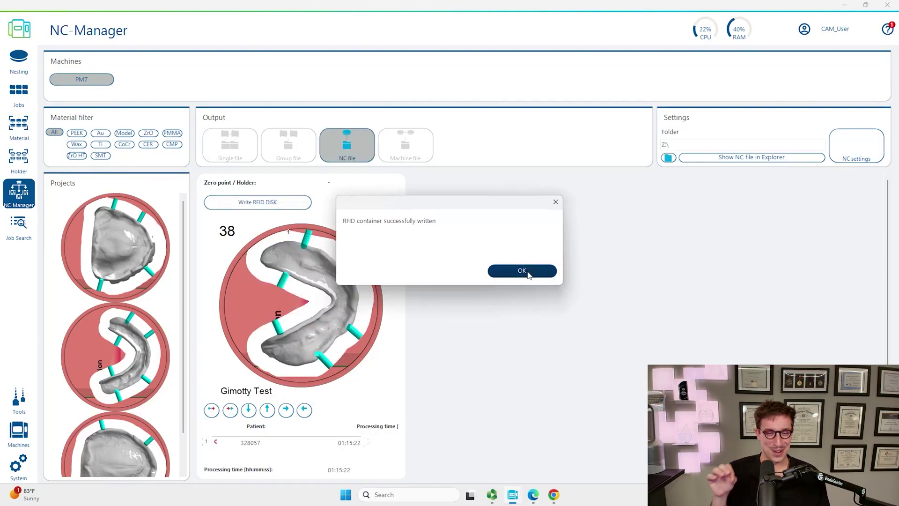
{"action": "left_click", "coordinate": [524, 272]}
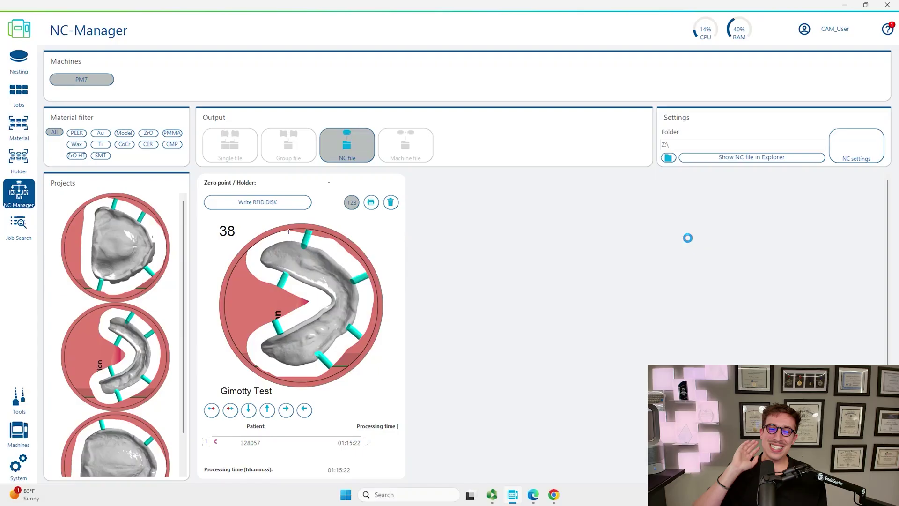